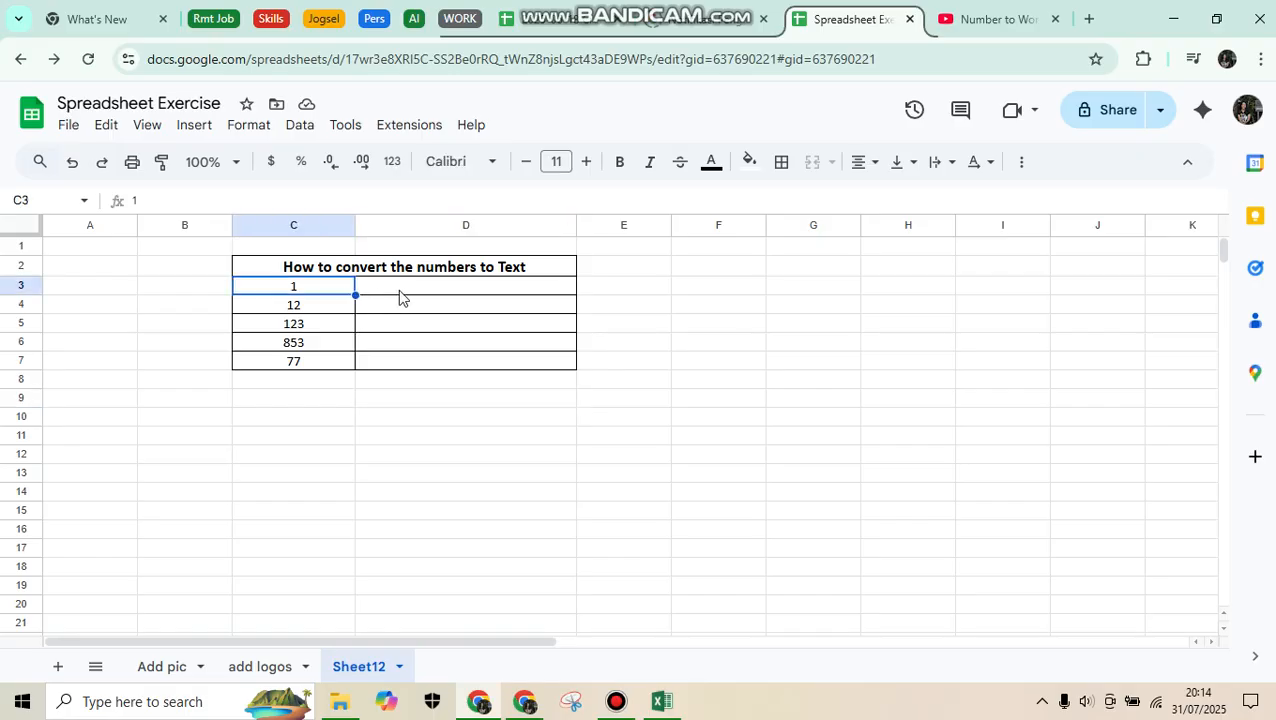
Narrow column C slightly so that it fits the numbers more closely.
click(400, 291)
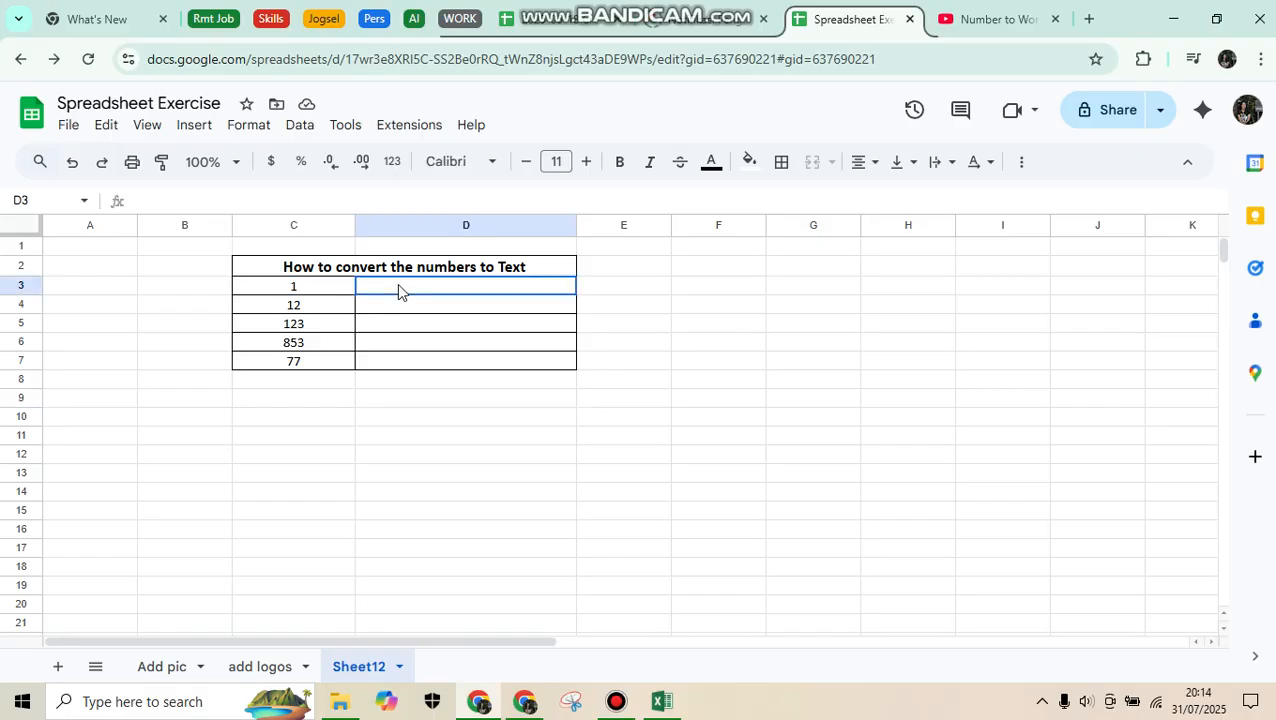
click(401, 435)
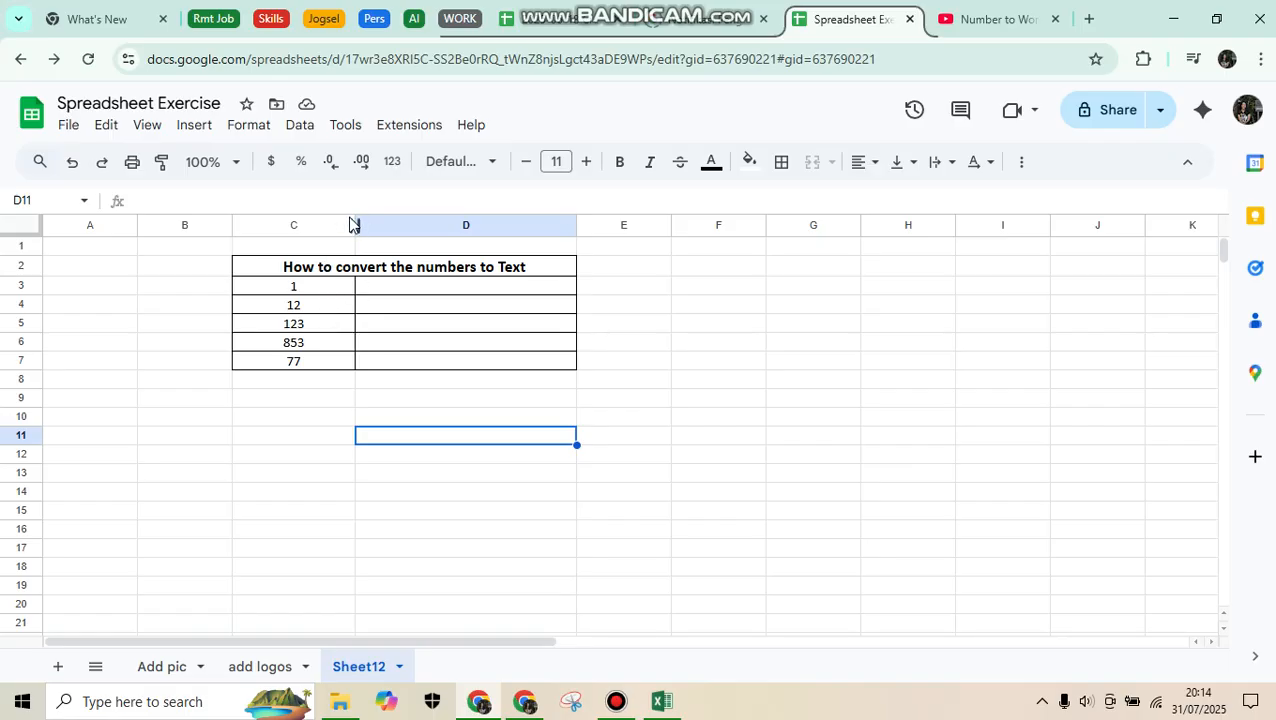
drag(351, 221, 344, 221)
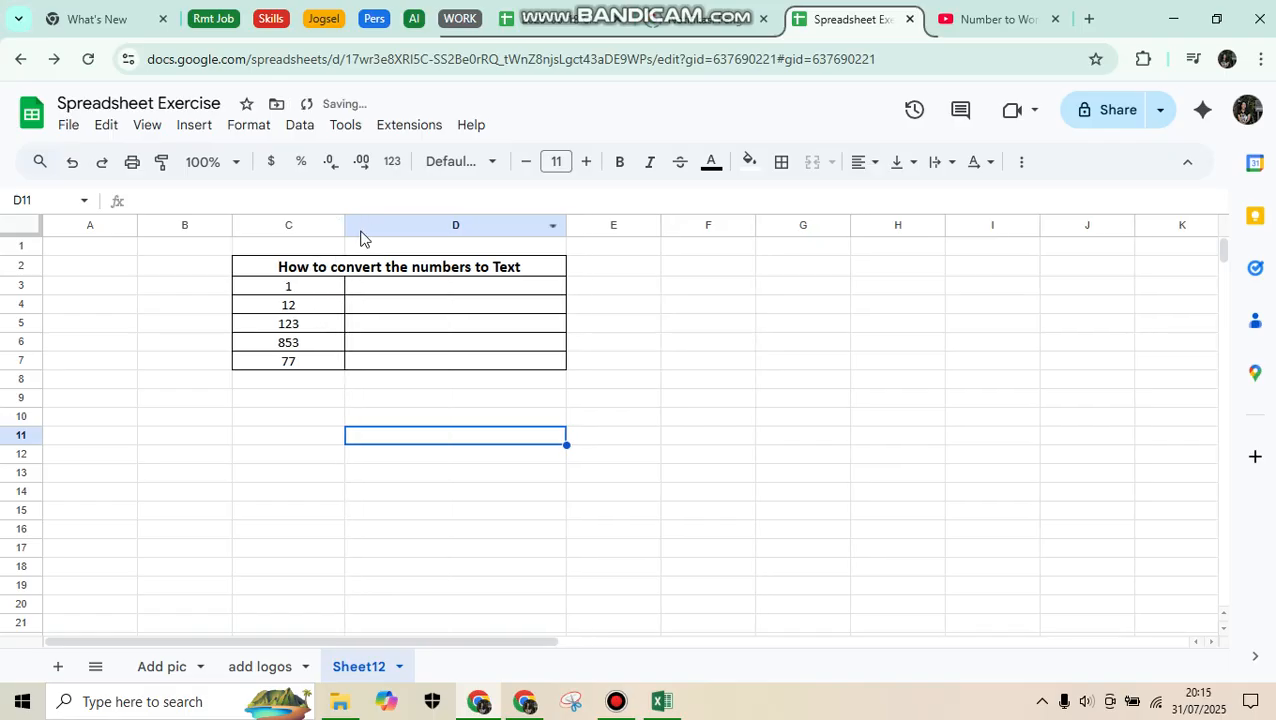
click(288, 289)
click(376, 289)
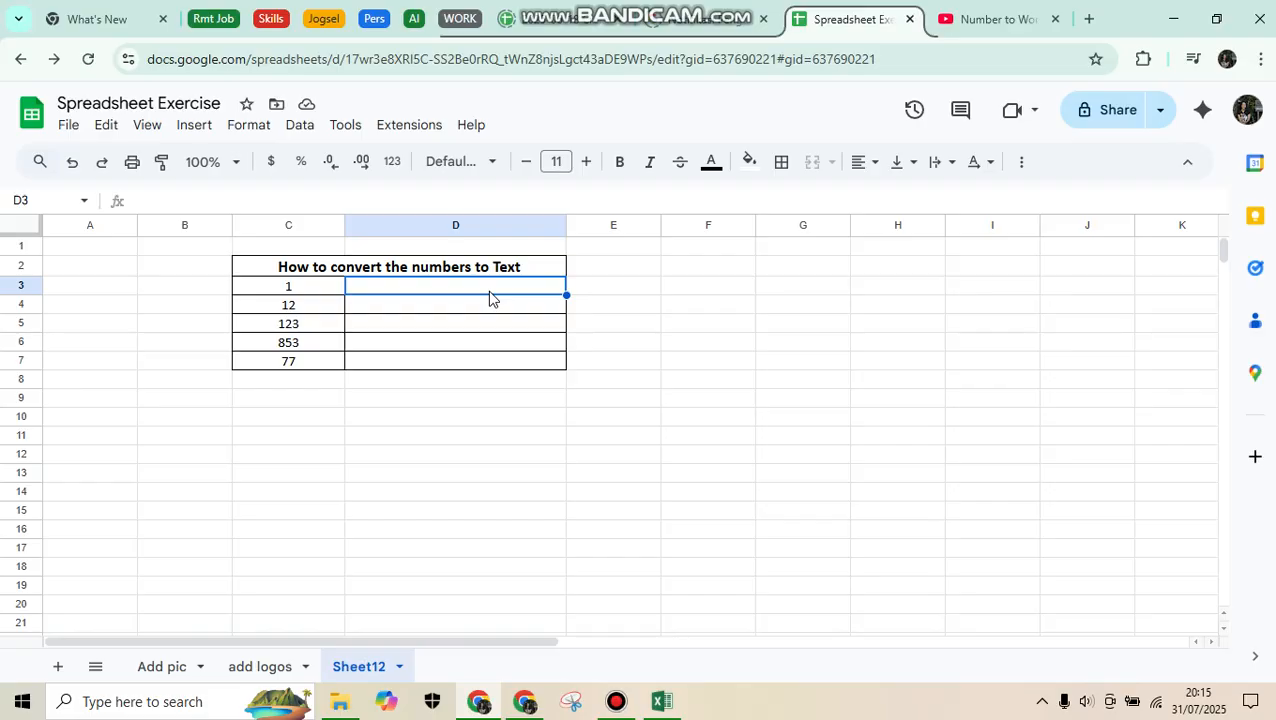
click(505, 398)
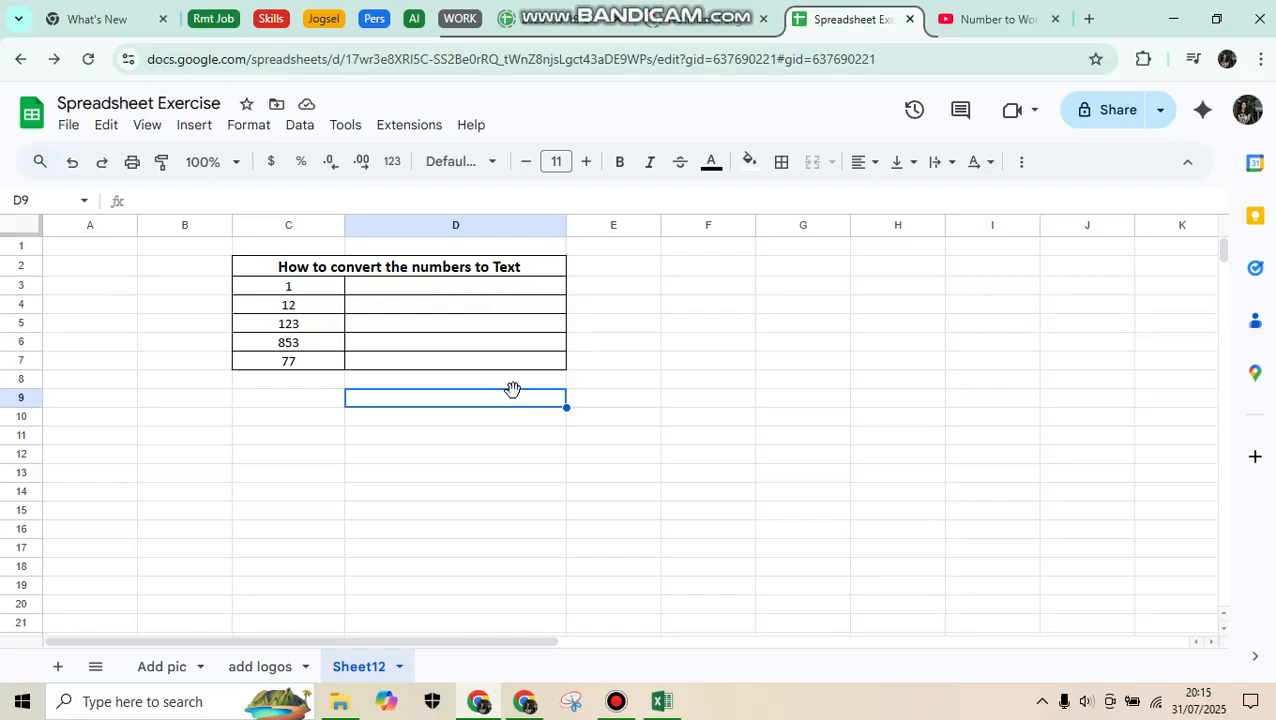
text(=num)
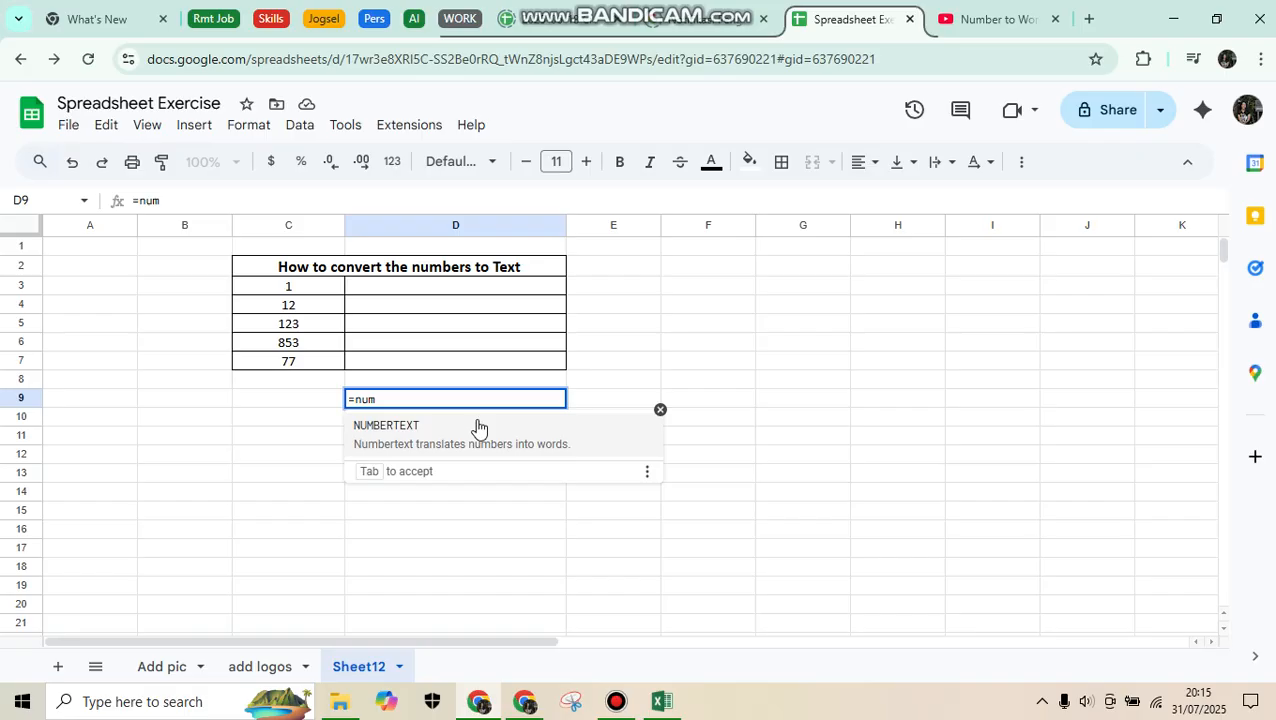
key(BackSpace)
key(BackSpace)
key(BackSpace)
key(BackSpace)
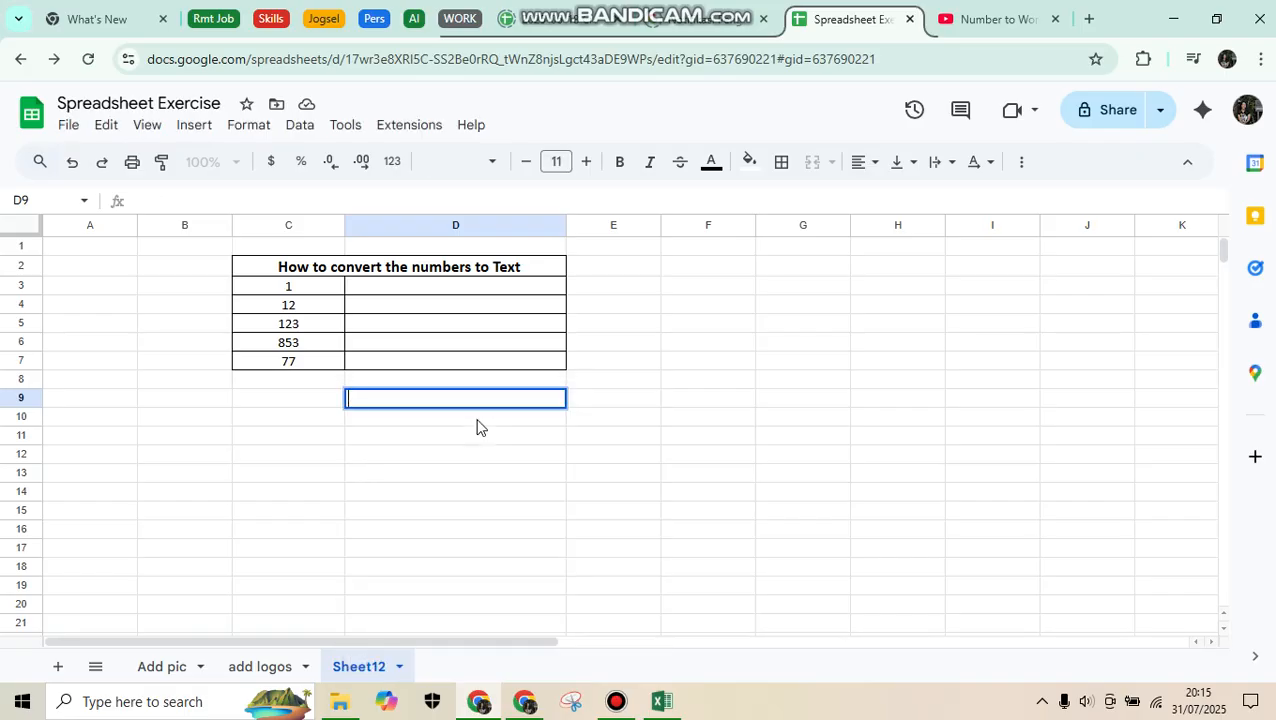
click(658, 293)
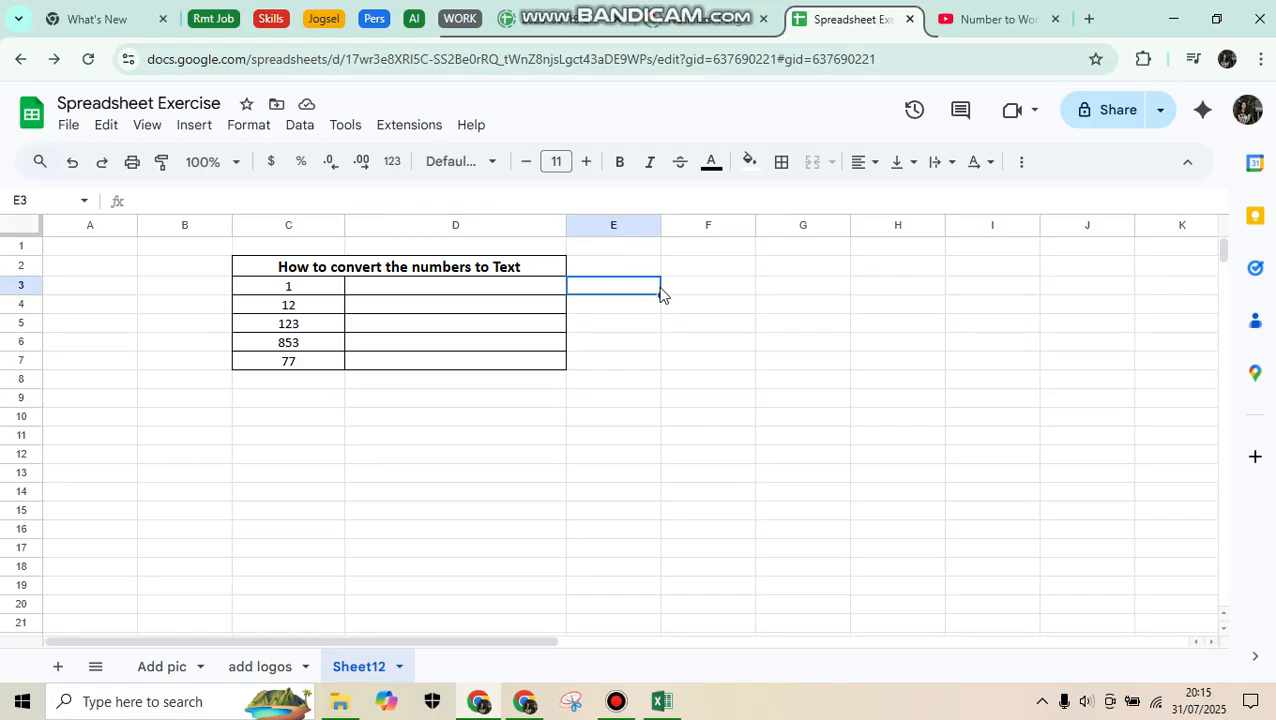
Enter the formula =NUMBERTEXT(C3) in cell D3 to convert the first number into words.
click(507, 293)
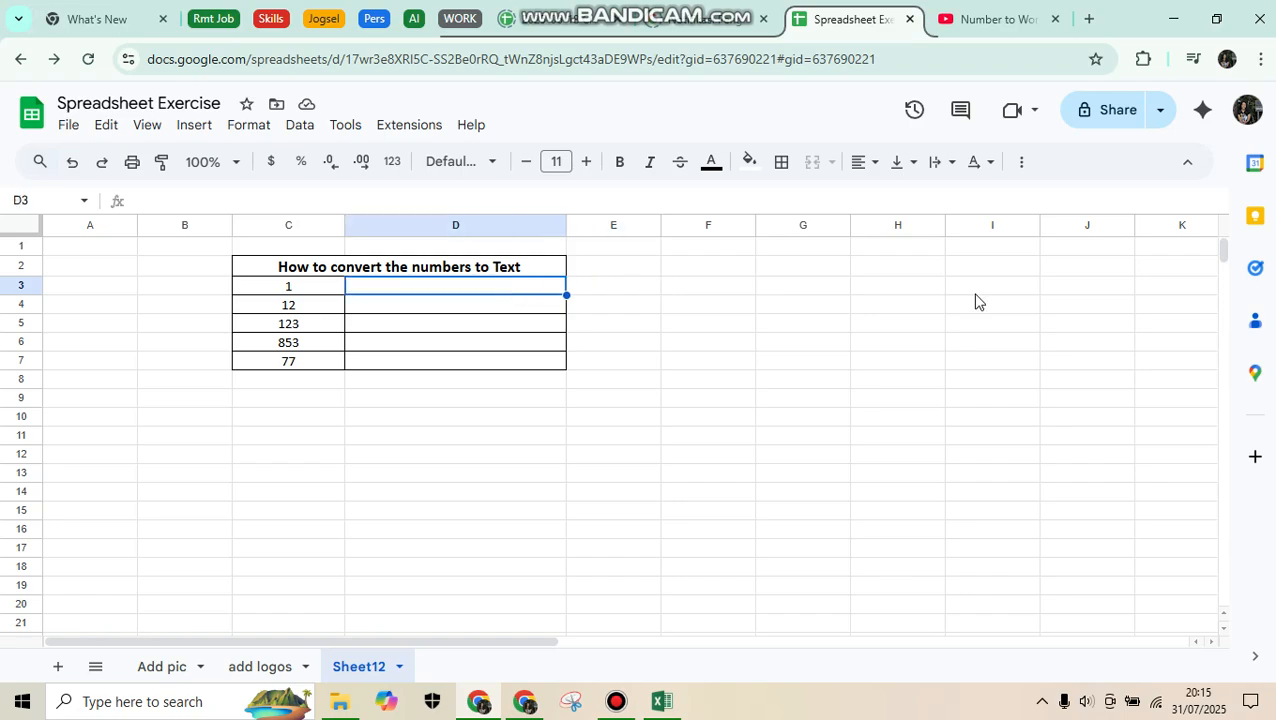
text(=)
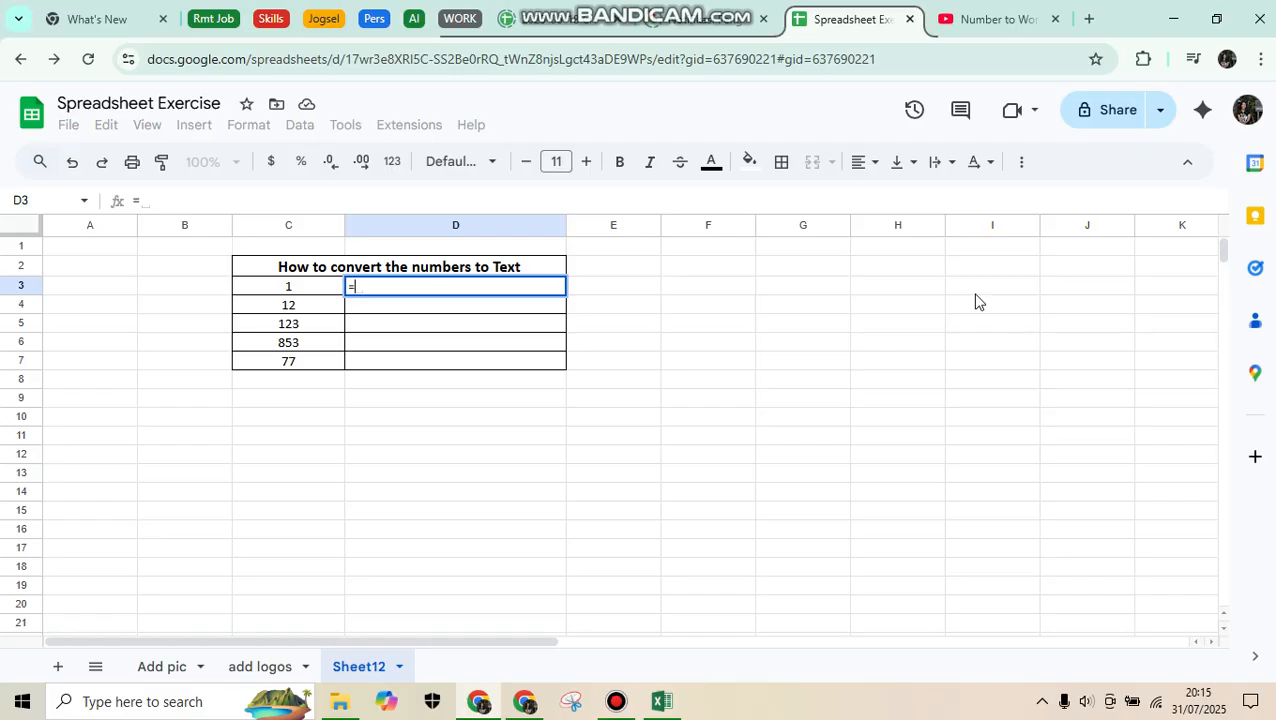
text(num)
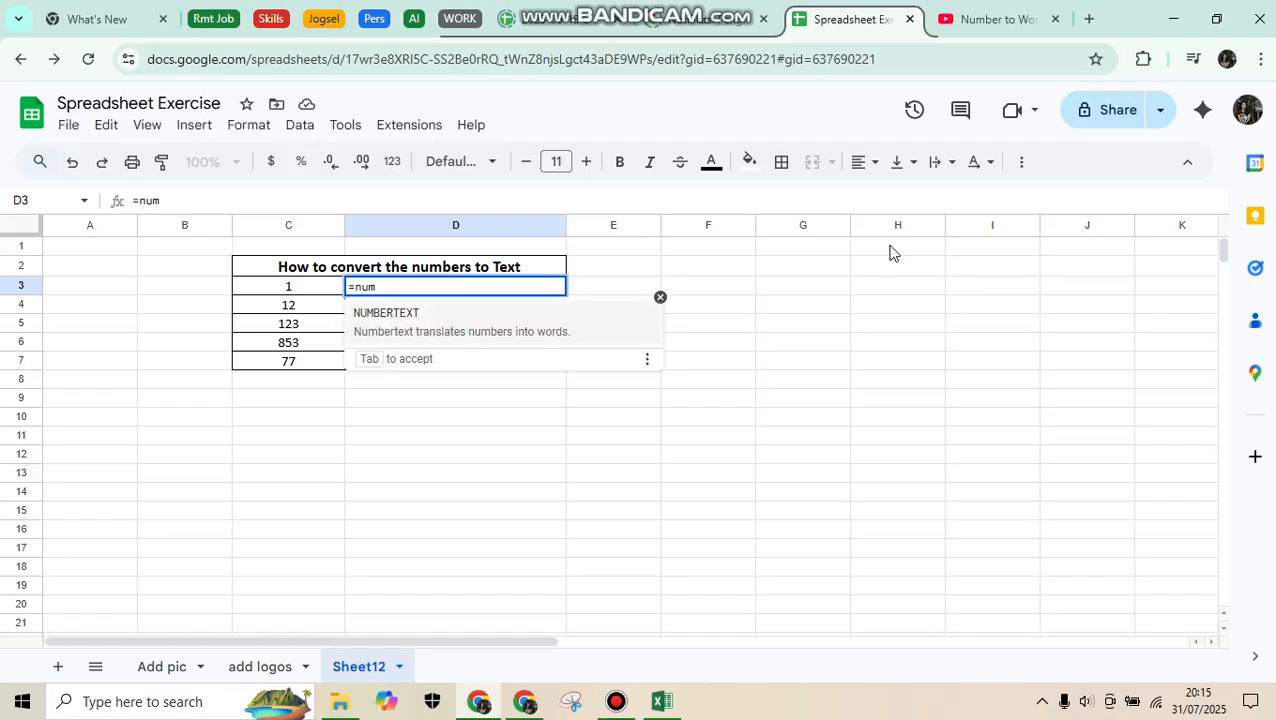
click(482, 322)
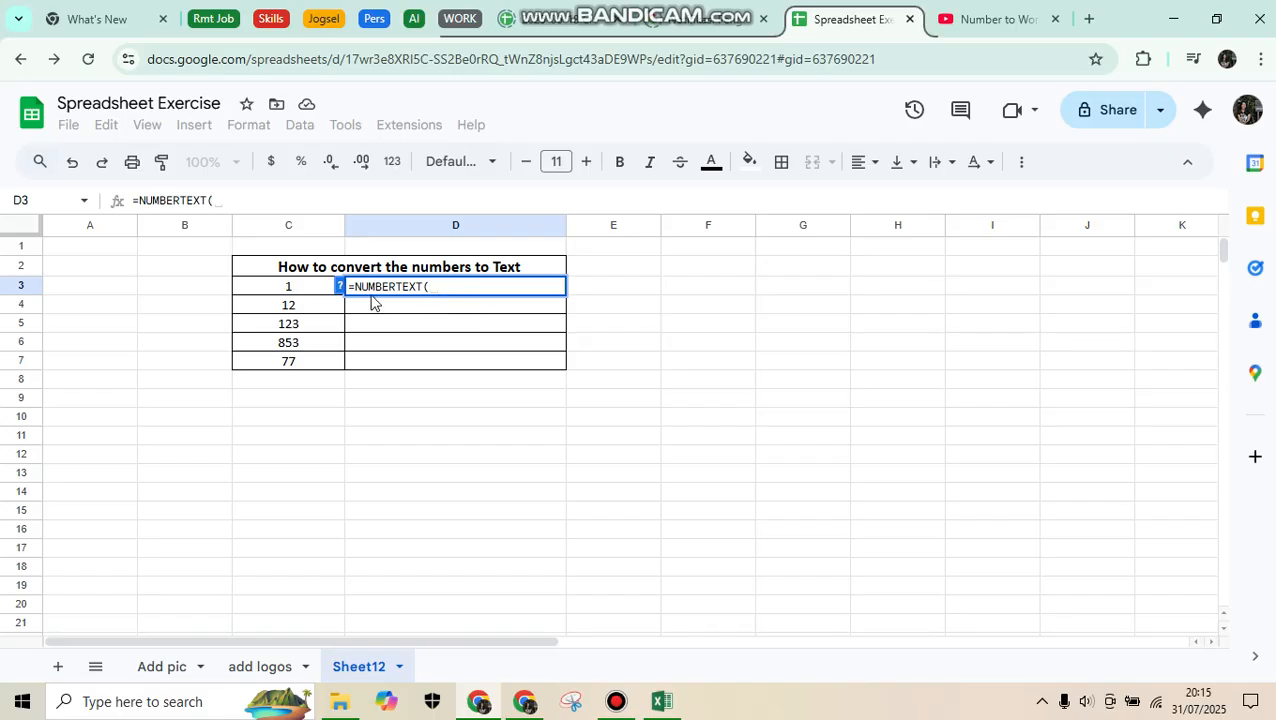
click(308, 288)
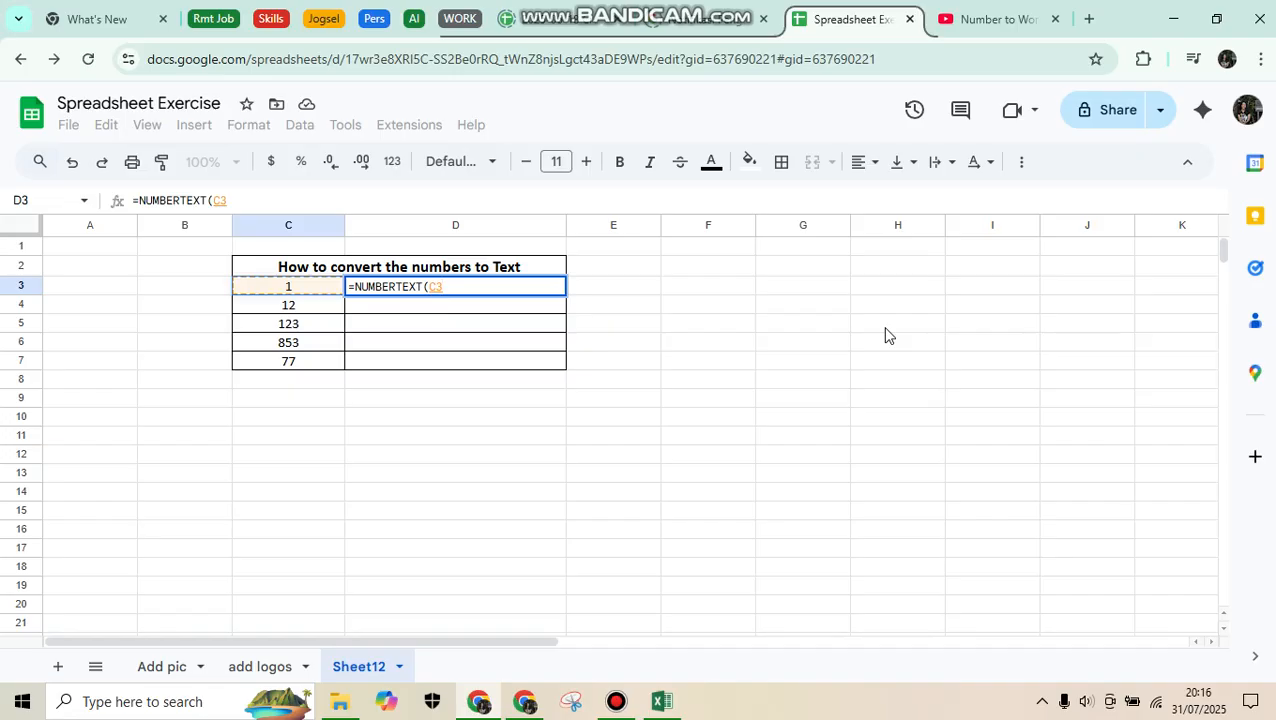
text())
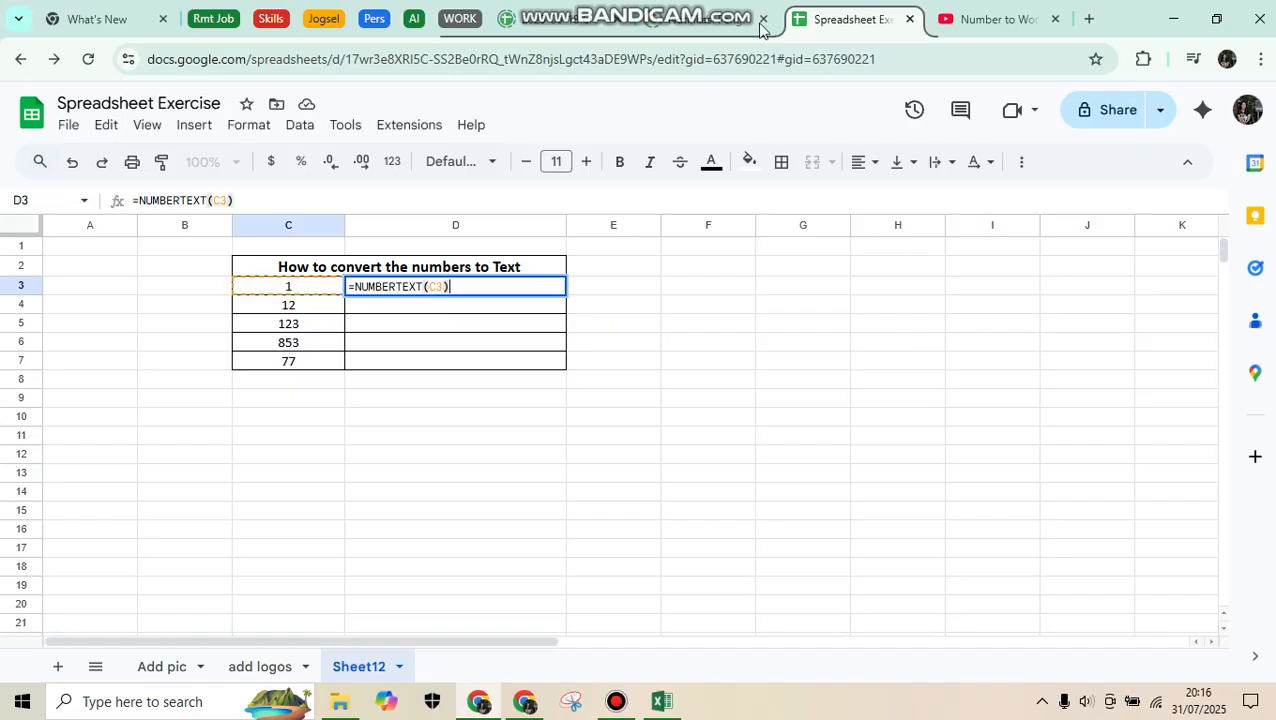
key(Return)
mouse_move(550, 292)
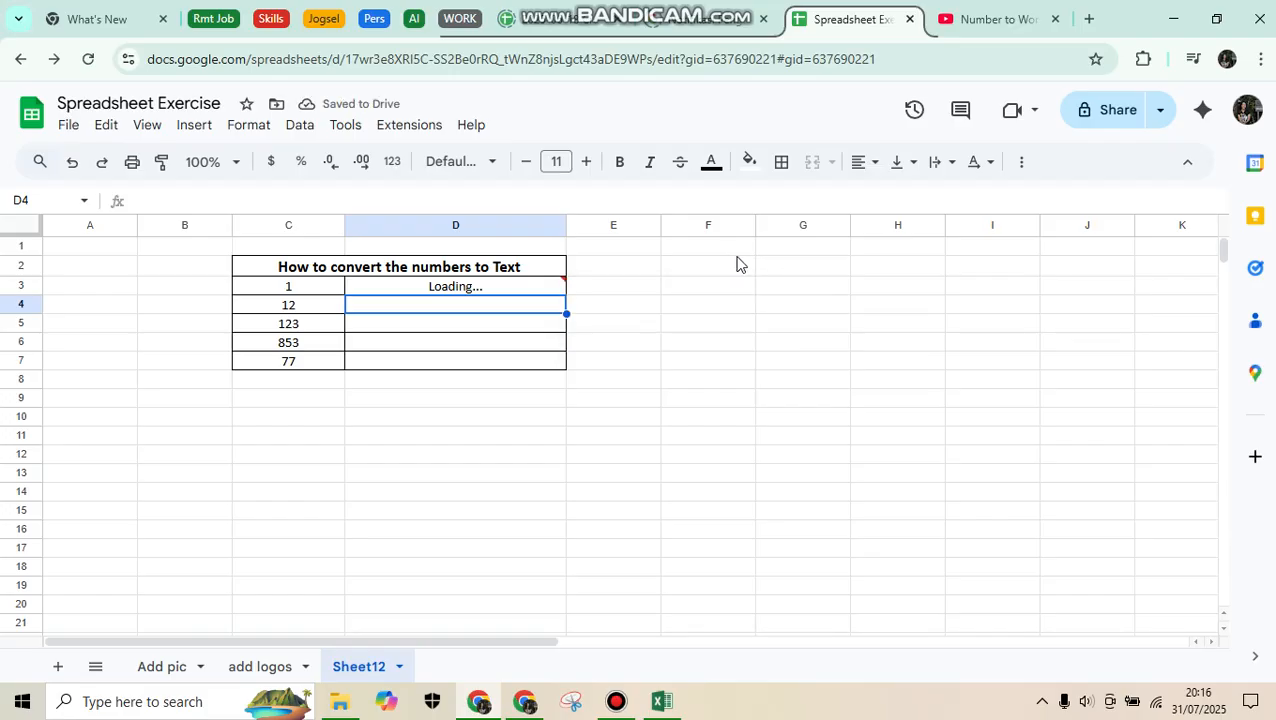
Fill the NUMBERTEXT formula from D3 down through D7 to convert the remaining numbers.
click(538, 290)
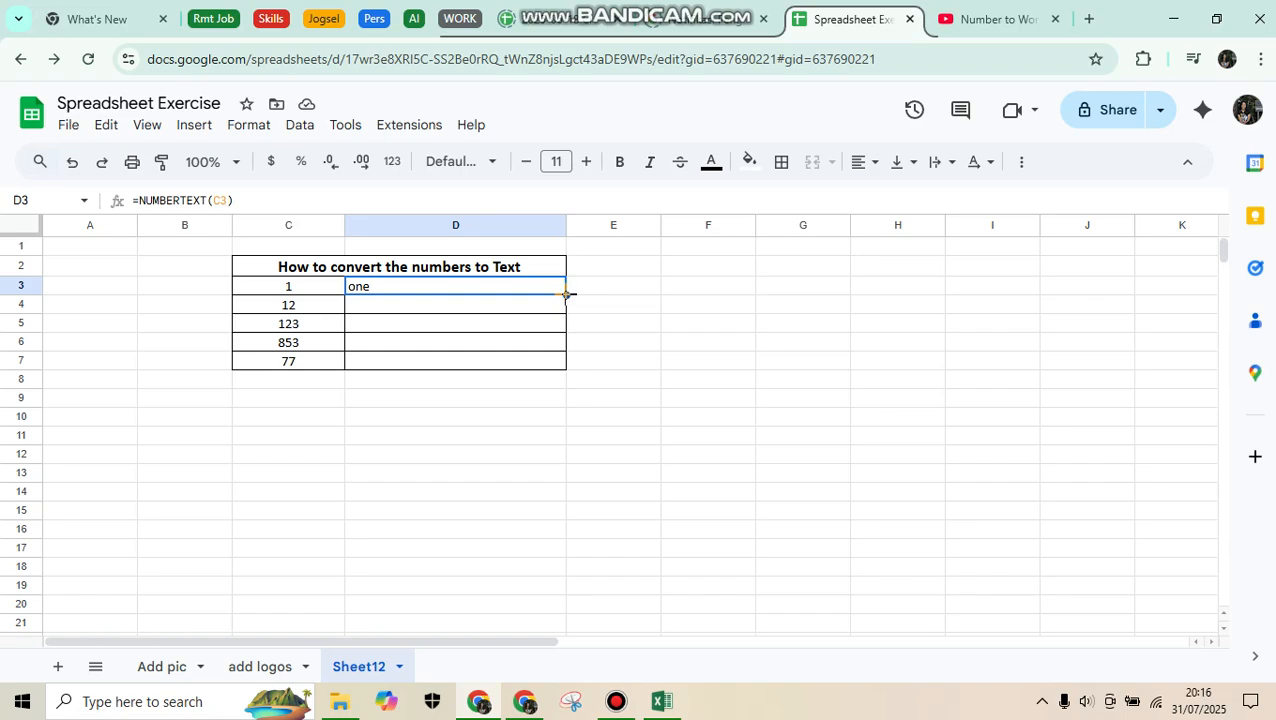
click(288, 287)
click(430, 292)
drag(566, 295, 556, 362)
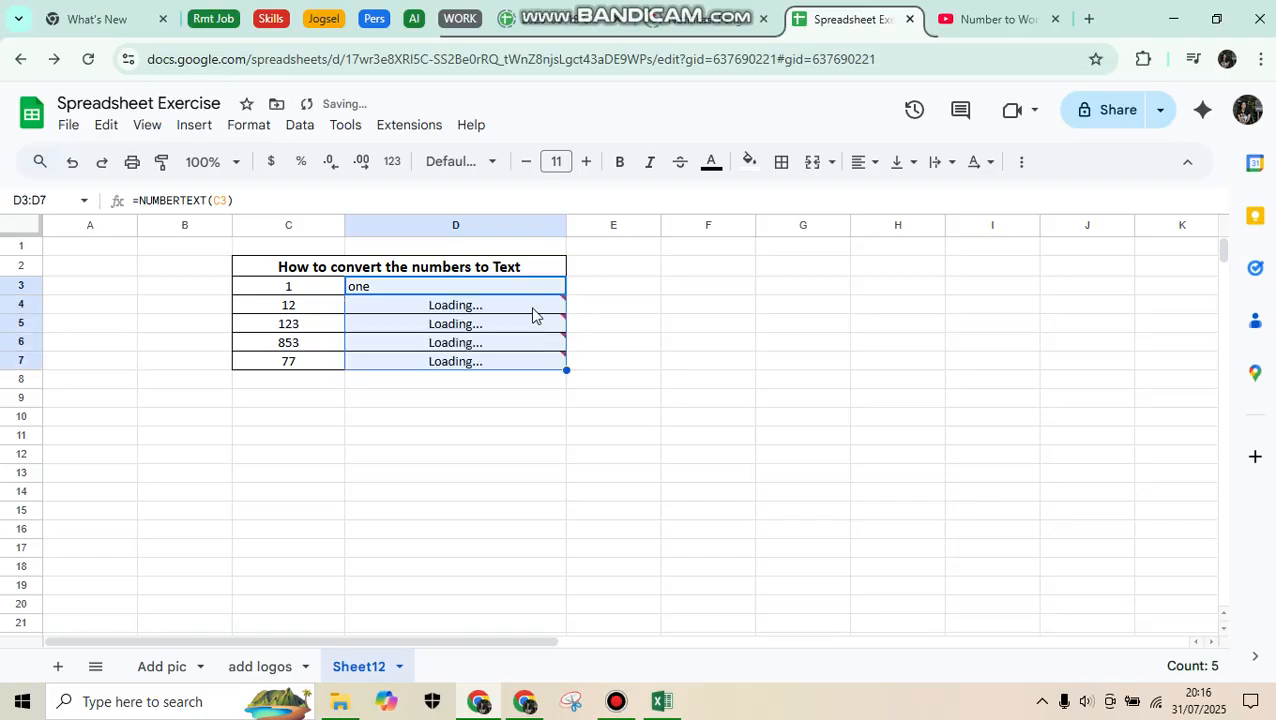
Check the converted words in column D against the numbers in column C down to row 7.
click(287, 305)
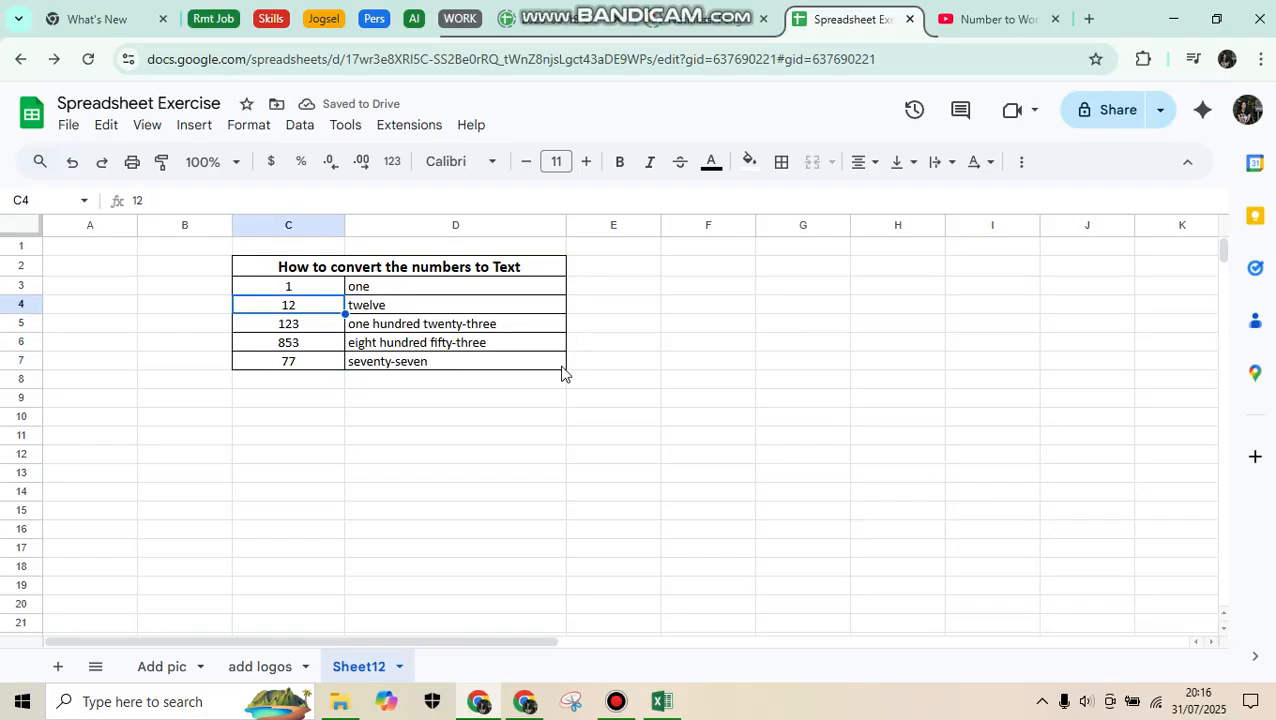
click(428, 328)
key(Down)
key(Down)
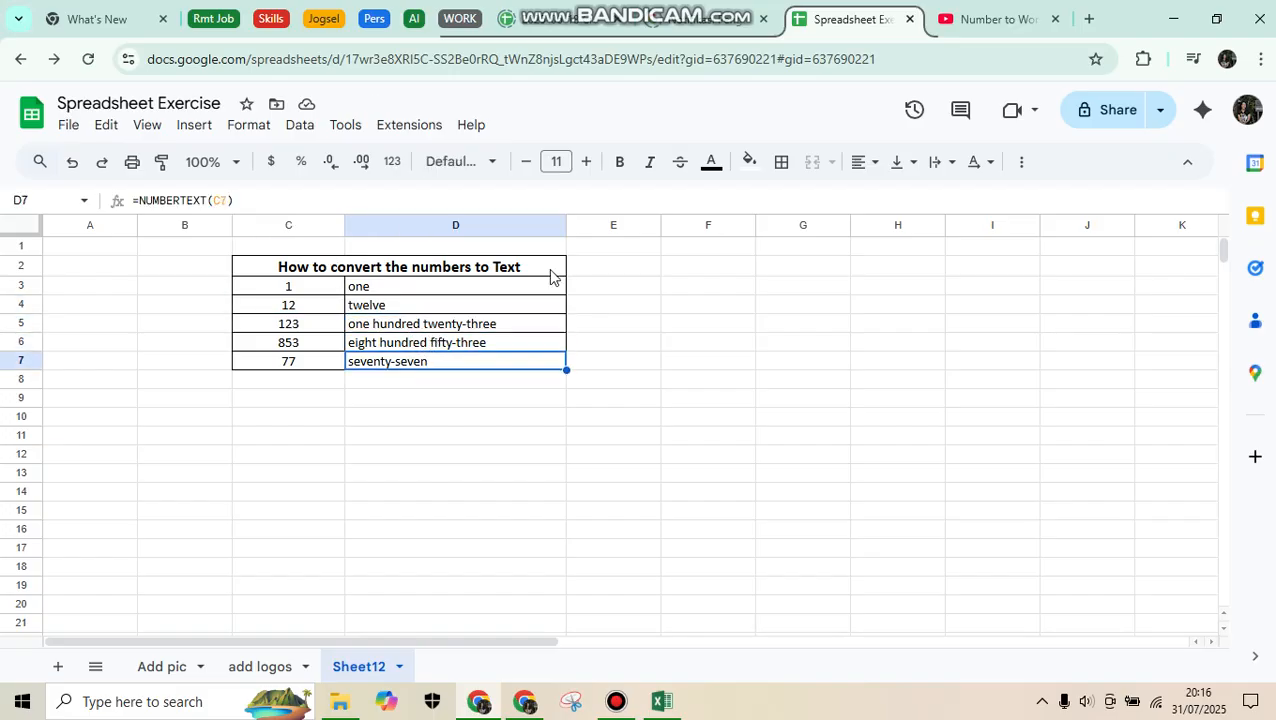
click(448, 414)
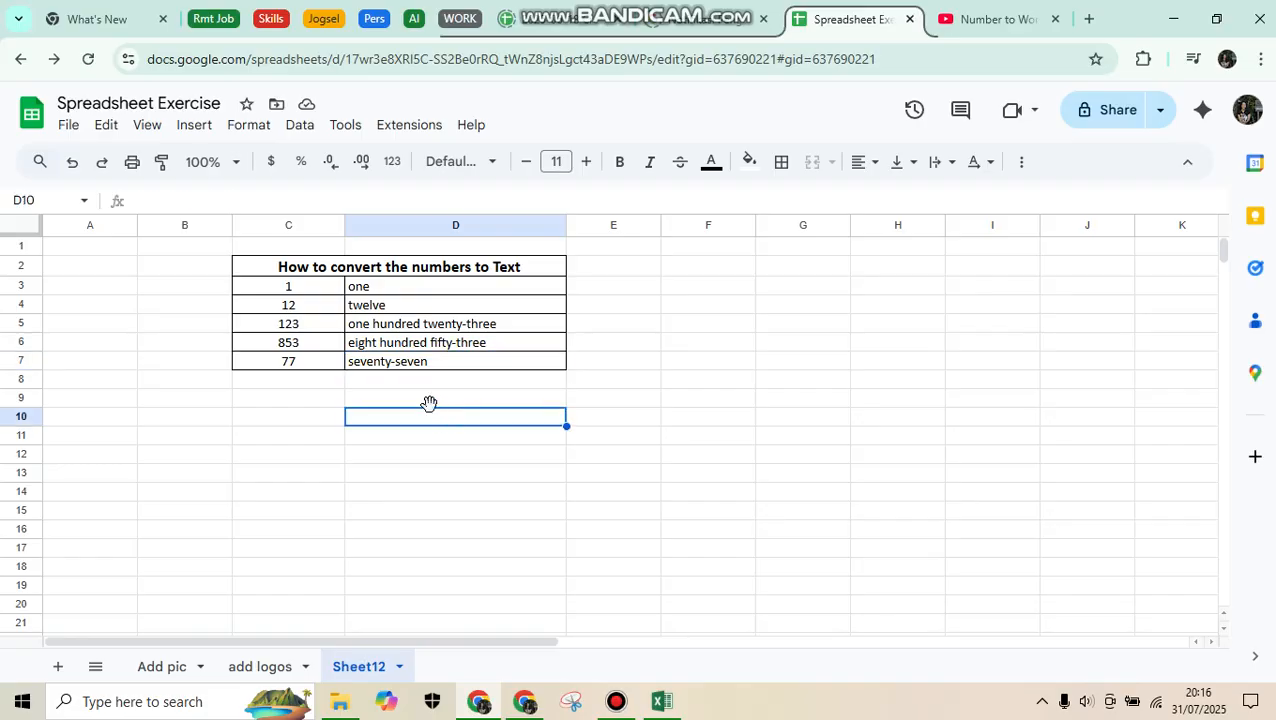
click(430, 401)
text(=)
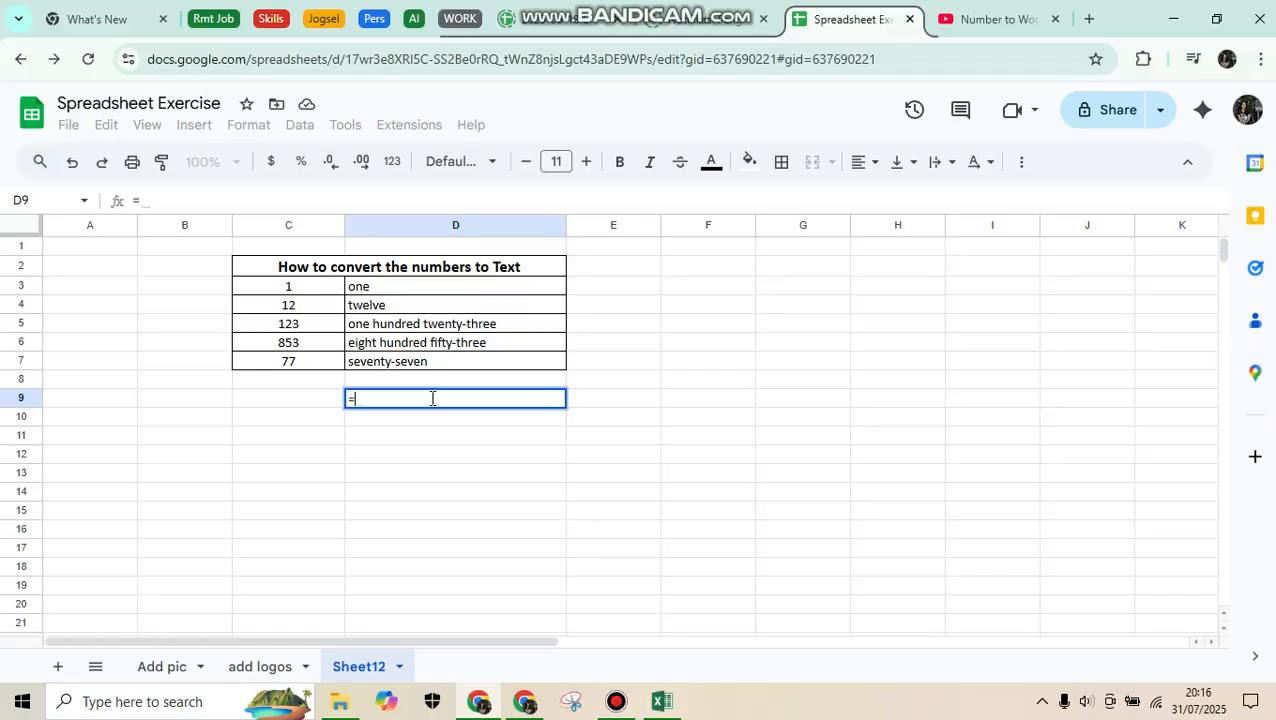
text(nu)
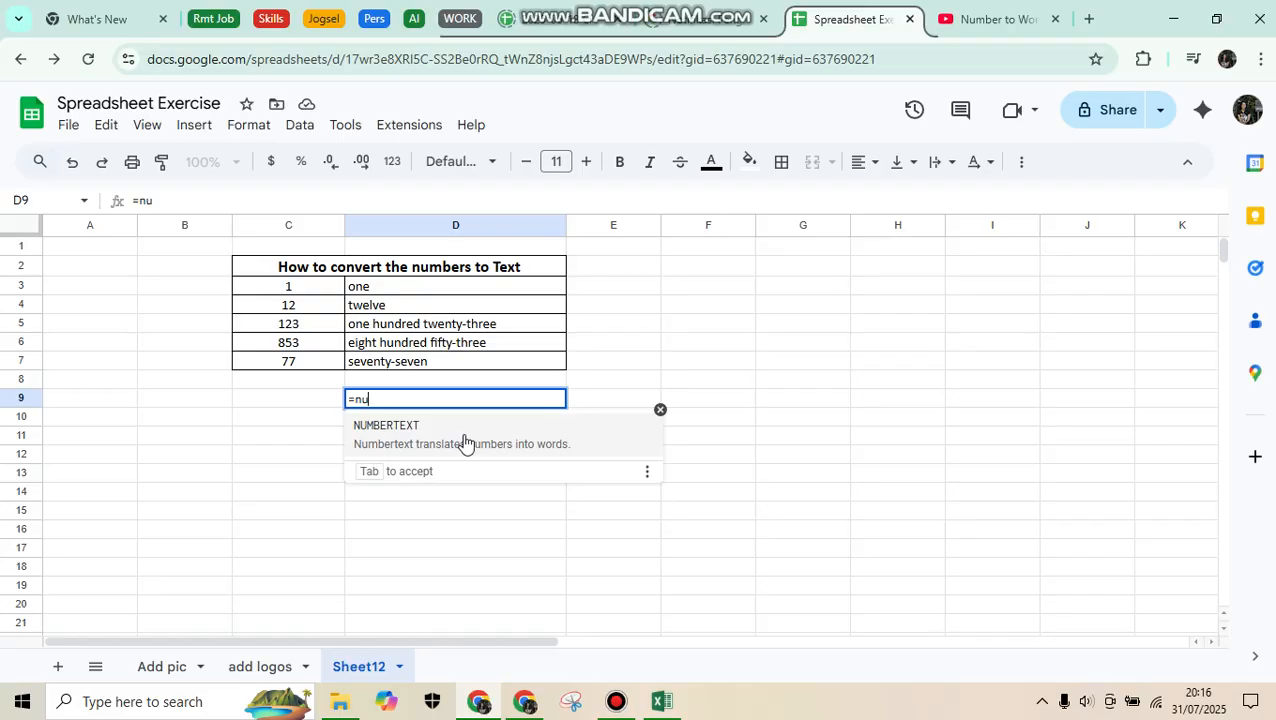
key(BackSpace)
key(BackSpace)
key(BackSpace)
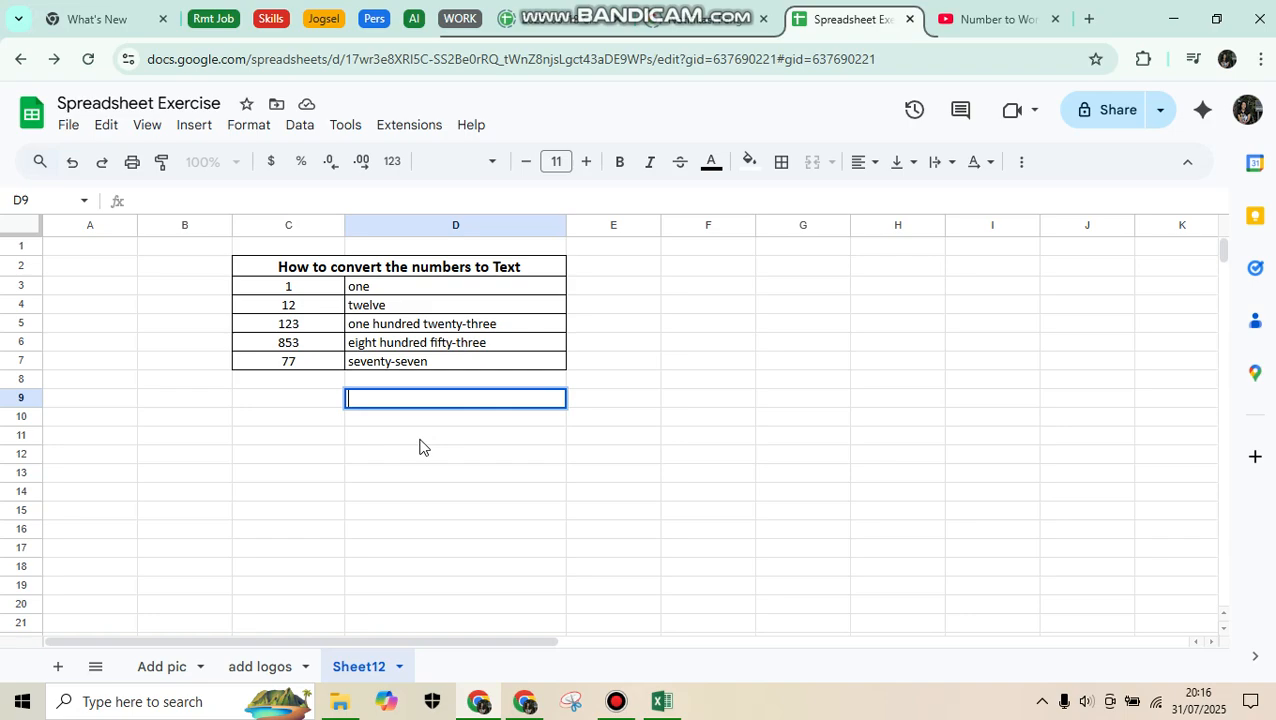
click(419, 438)
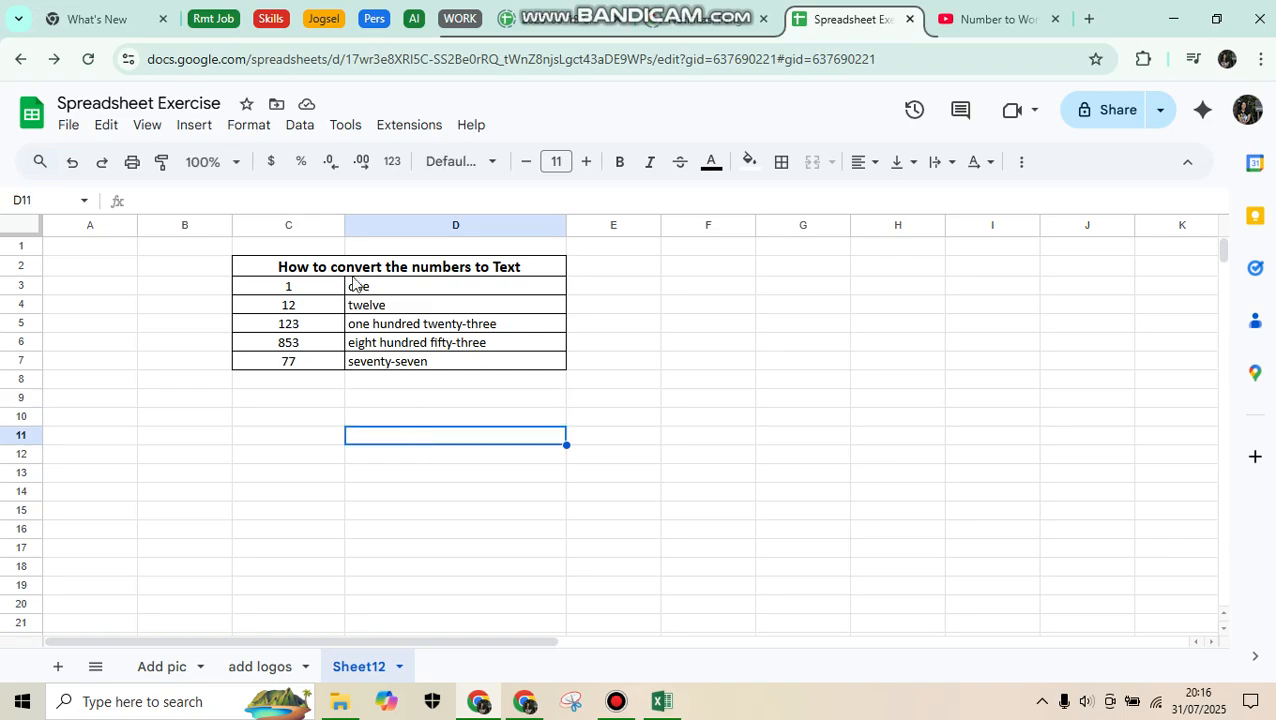
Find the Numbertext add-on in the Google Workspace Marketplace, view its listing page and return to the sheet.
click(428, 130)
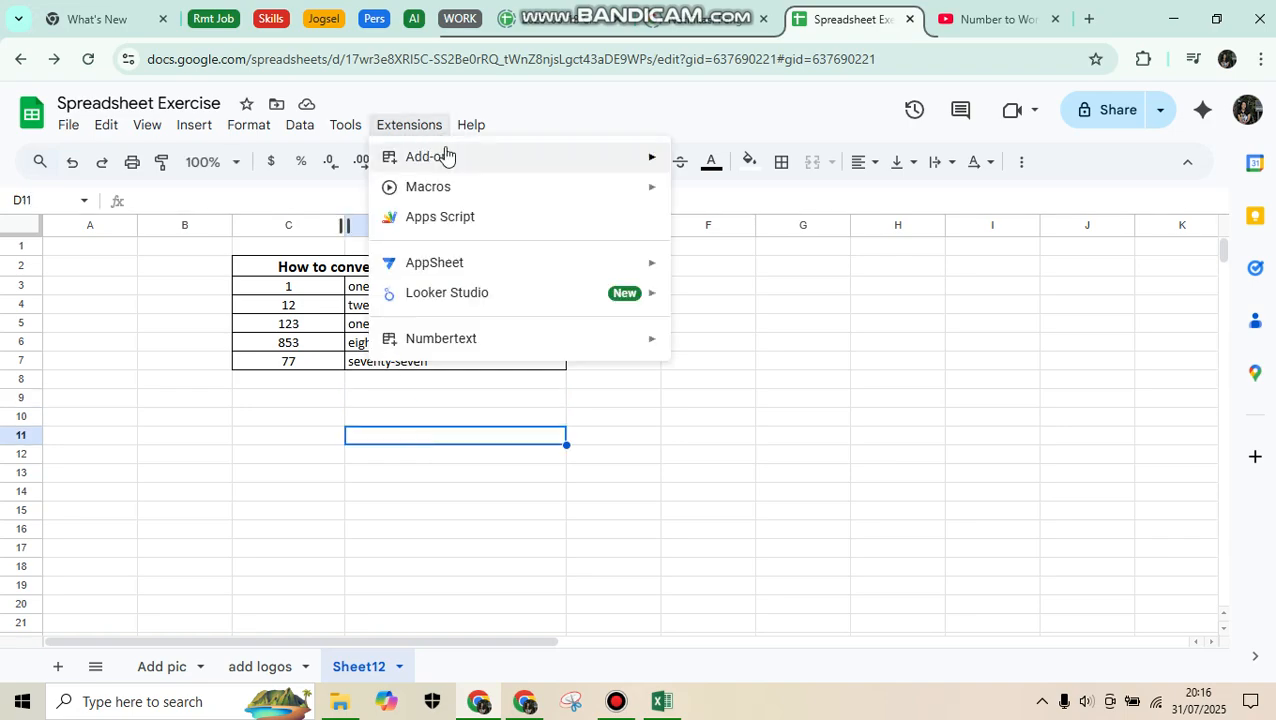
mouse_move(447, 157)
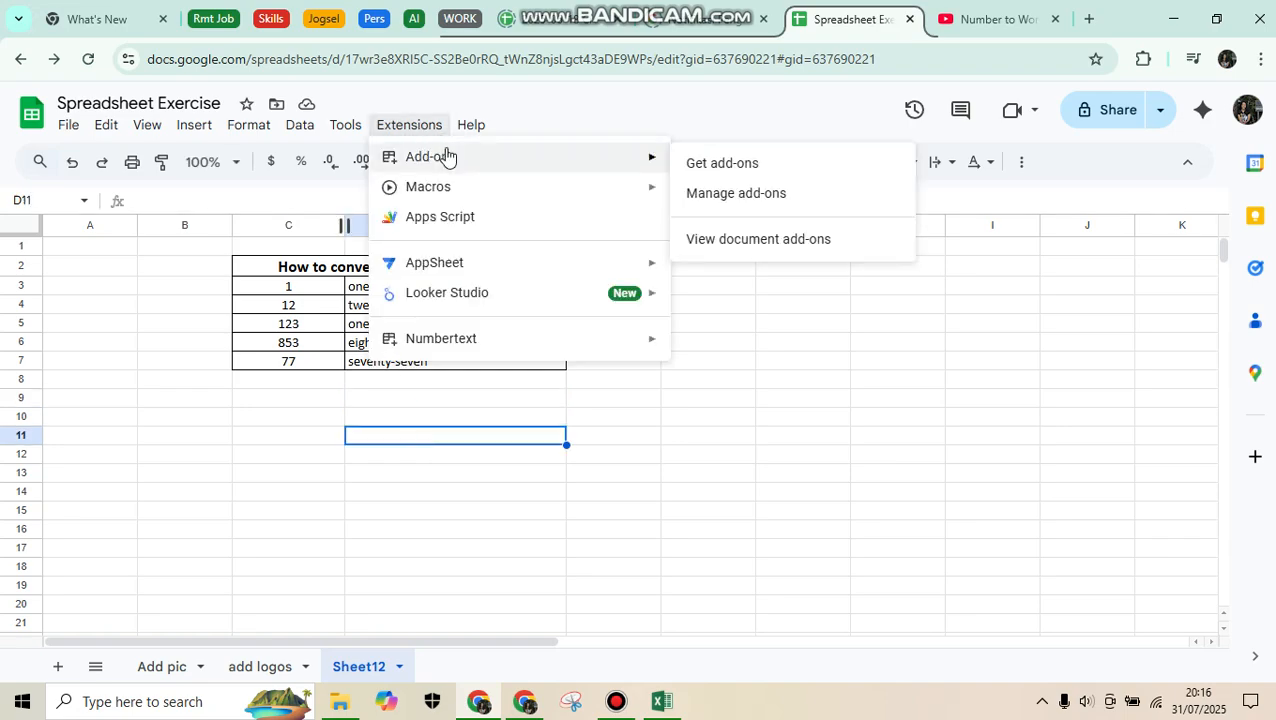
click(700, 165)
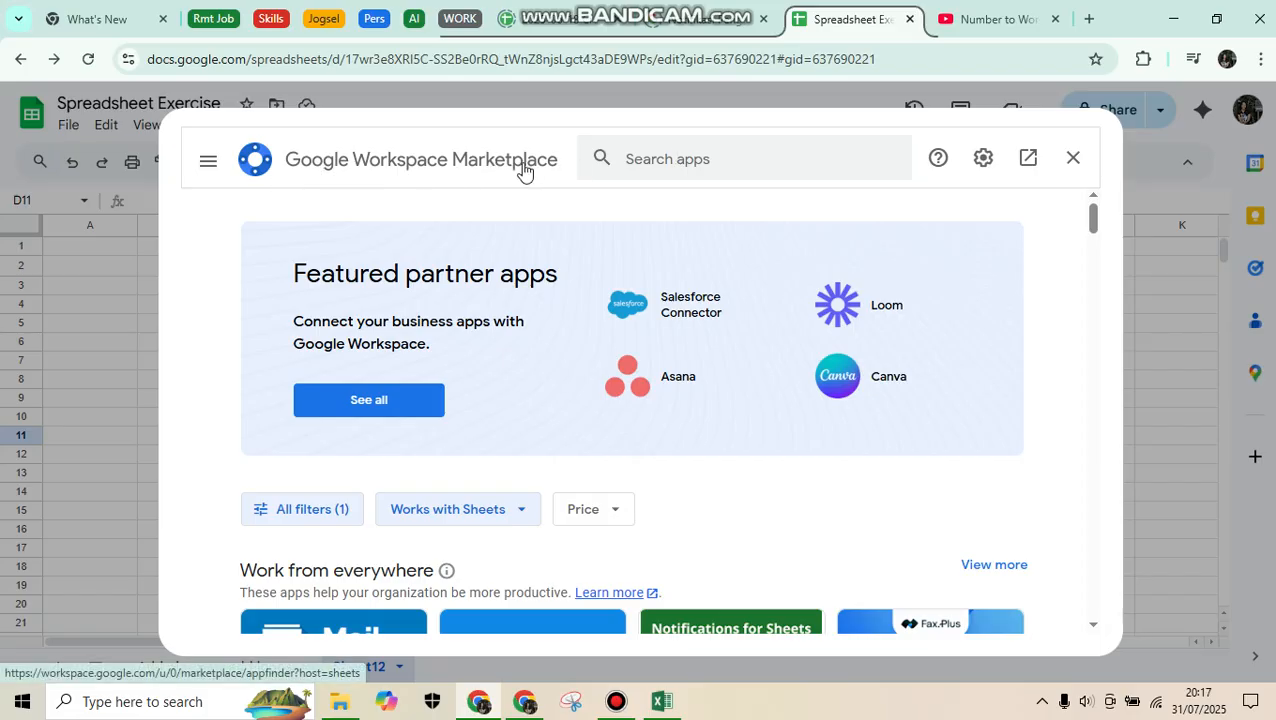
click(709, 165)
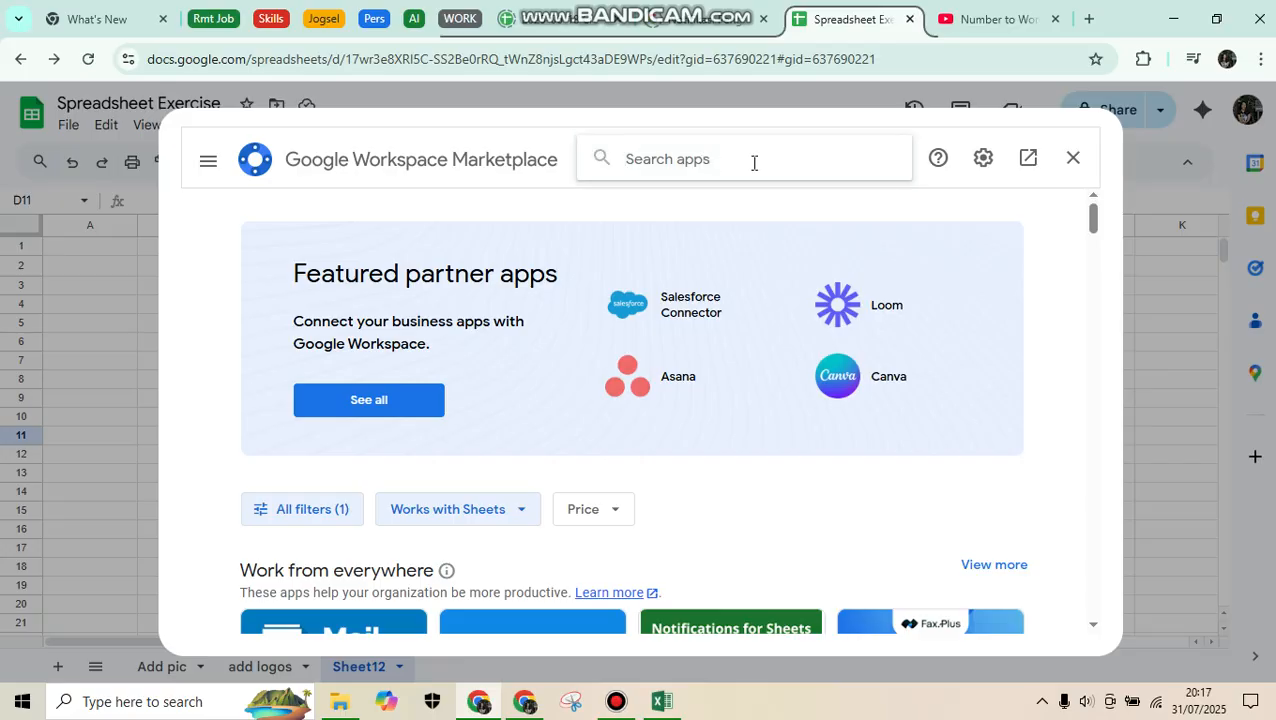
text(numb)
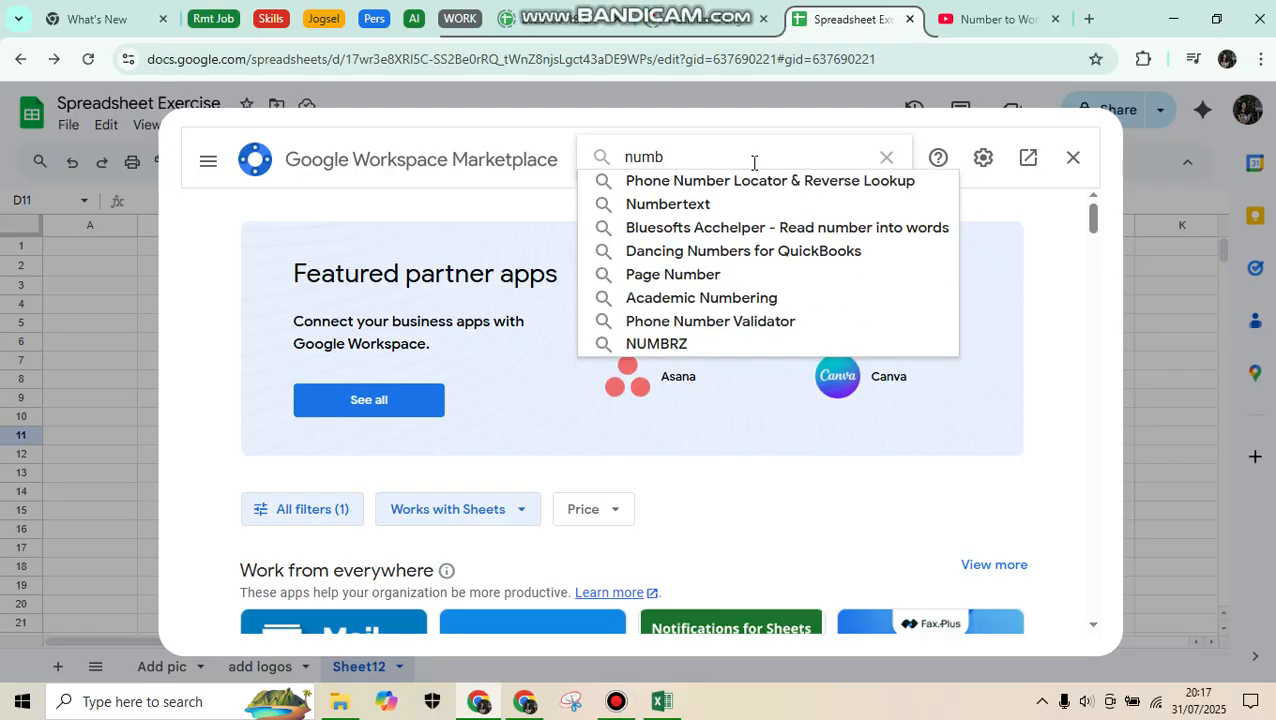
click(727, 206)
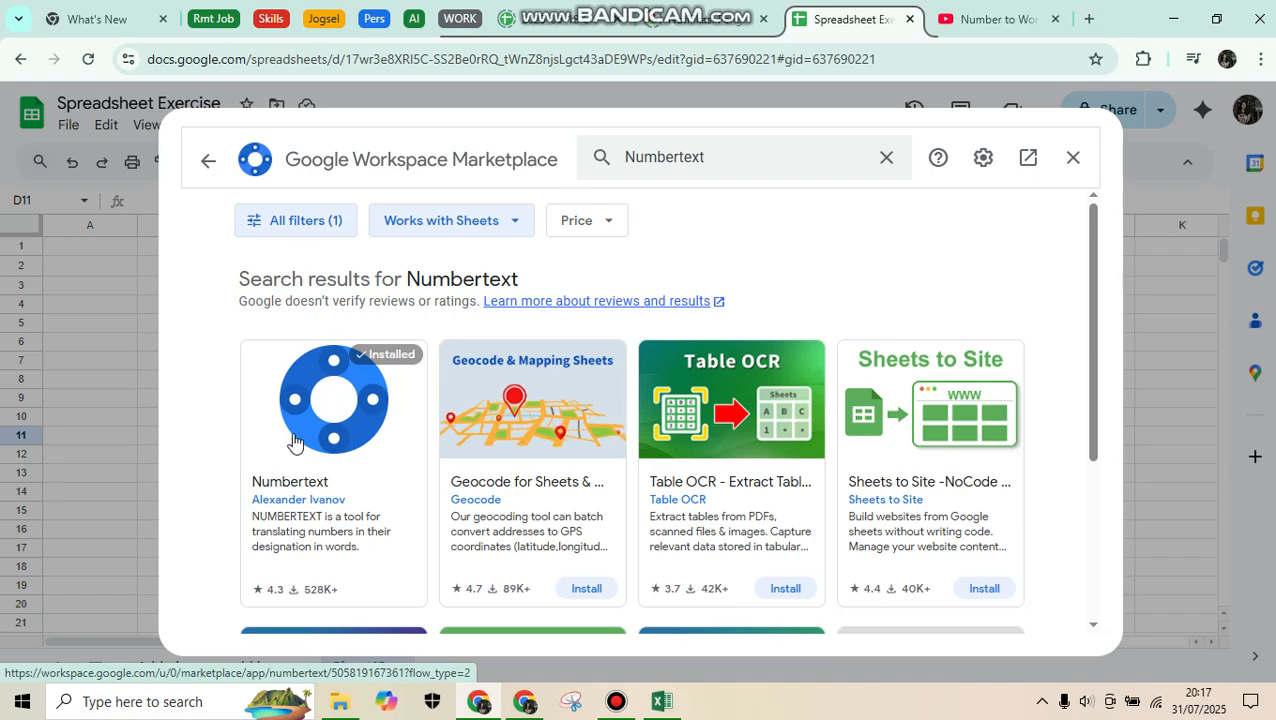
click(316, 441)
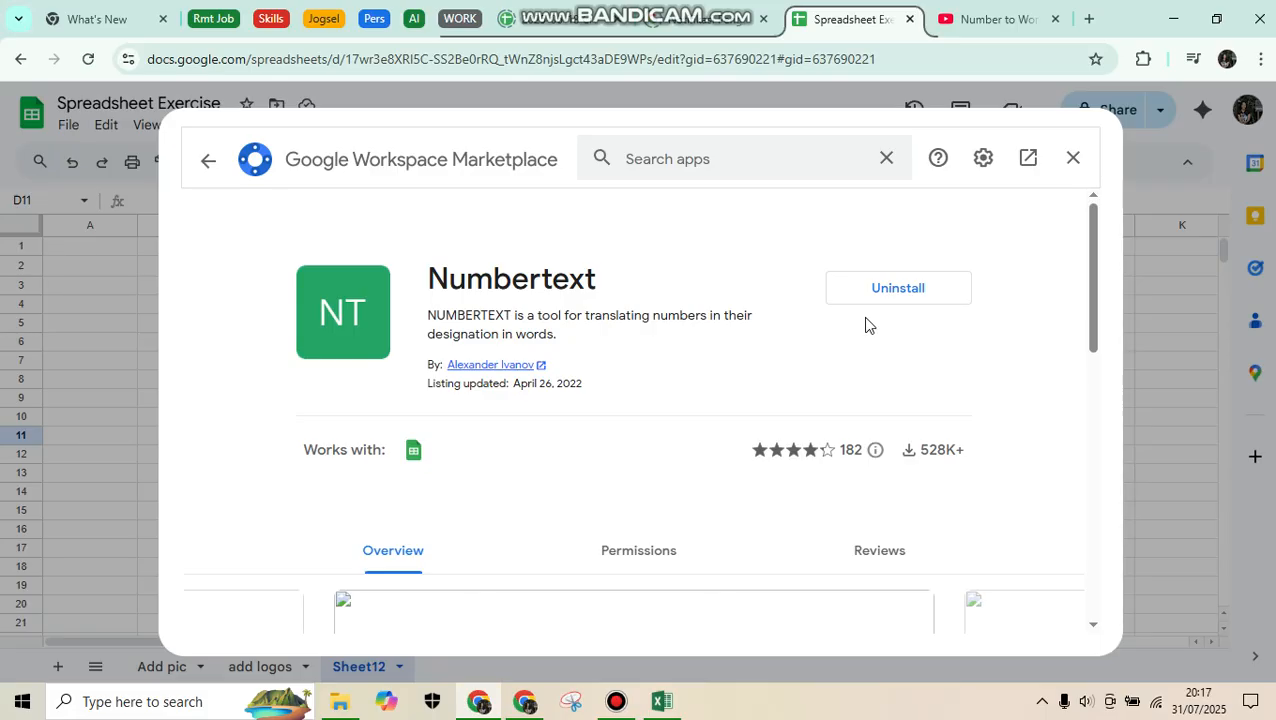
click(1072, 165)
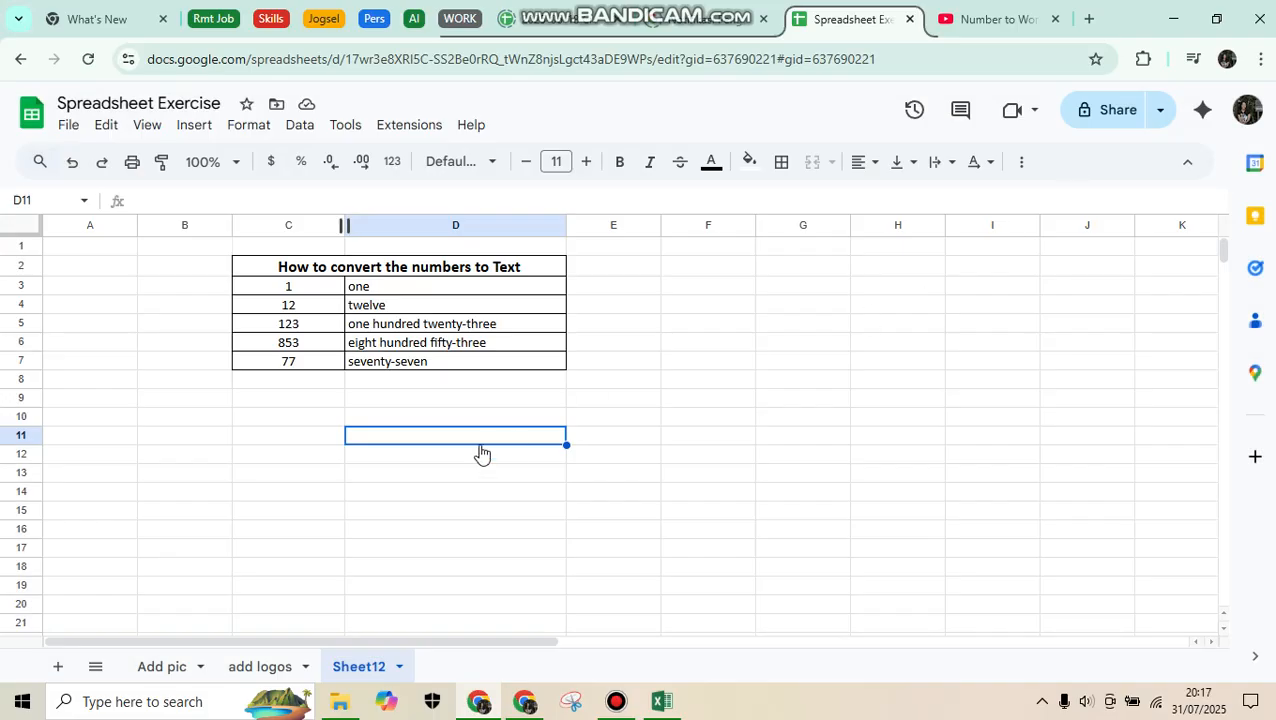
click(414, 403)
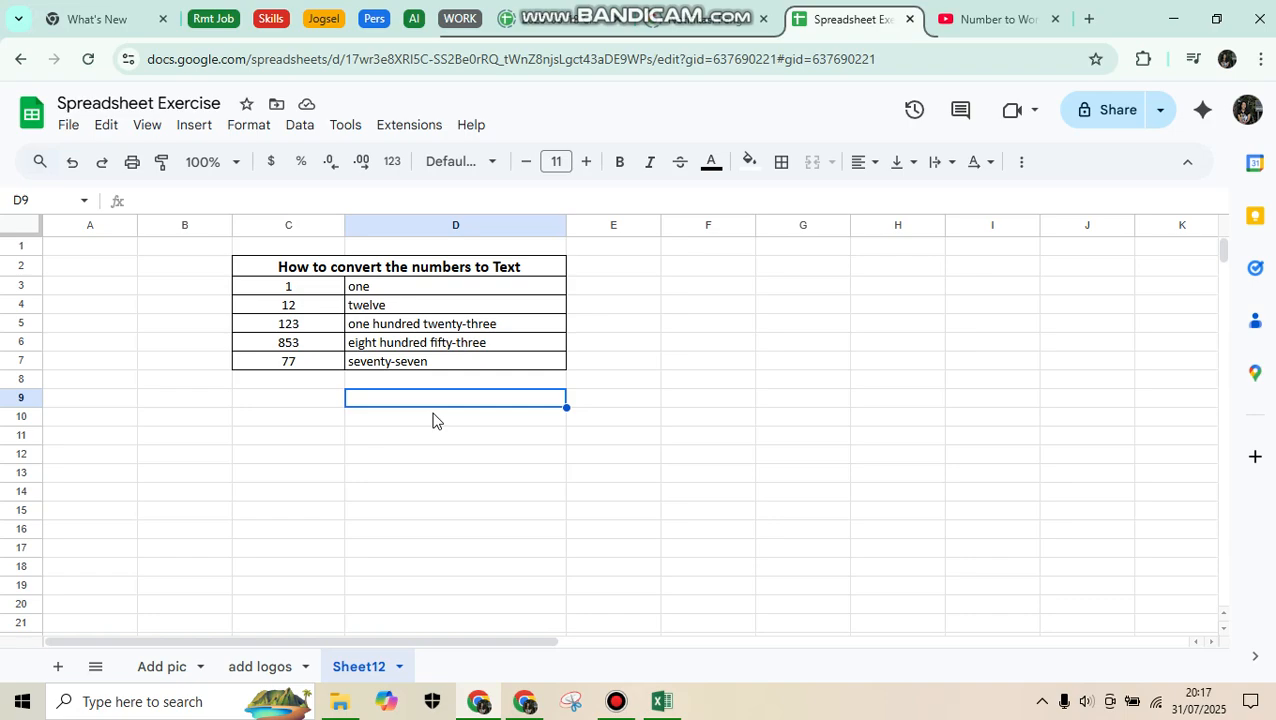
click(626, 701)
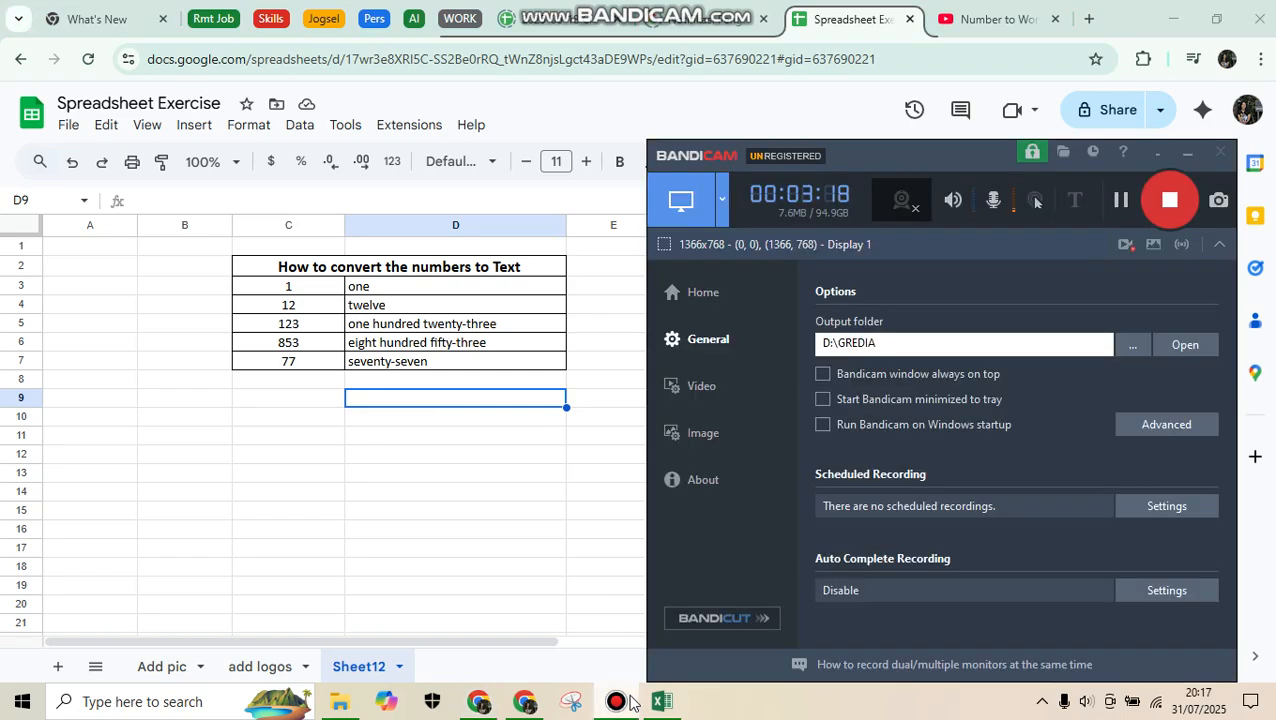